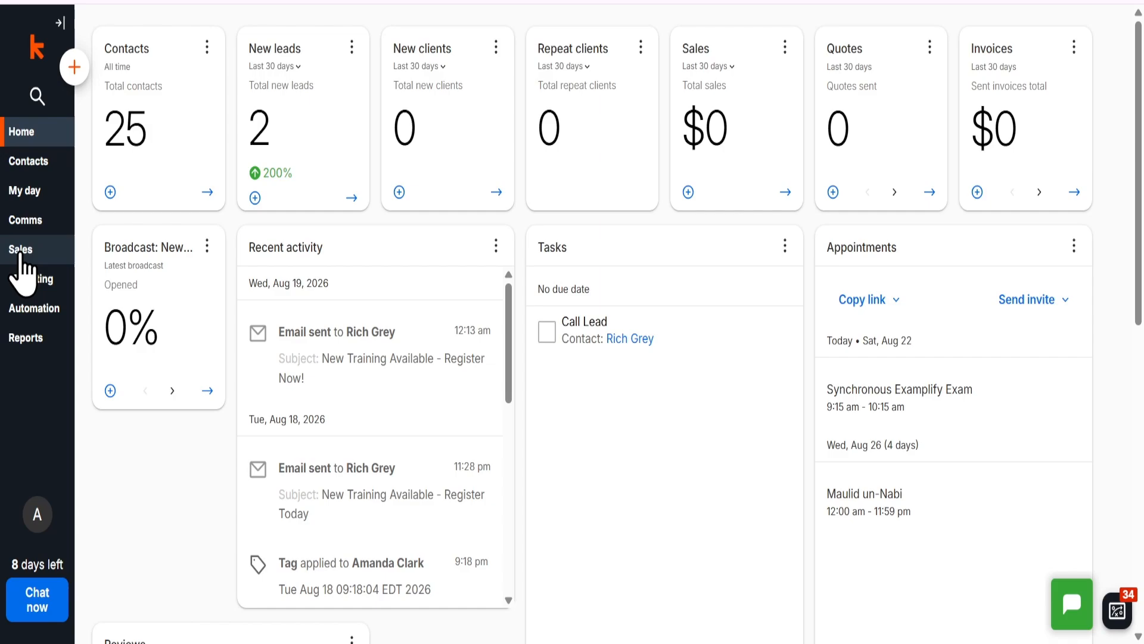
# Start a new pipeline from the Sales pipeline template
pyautogui.click(20, 254)
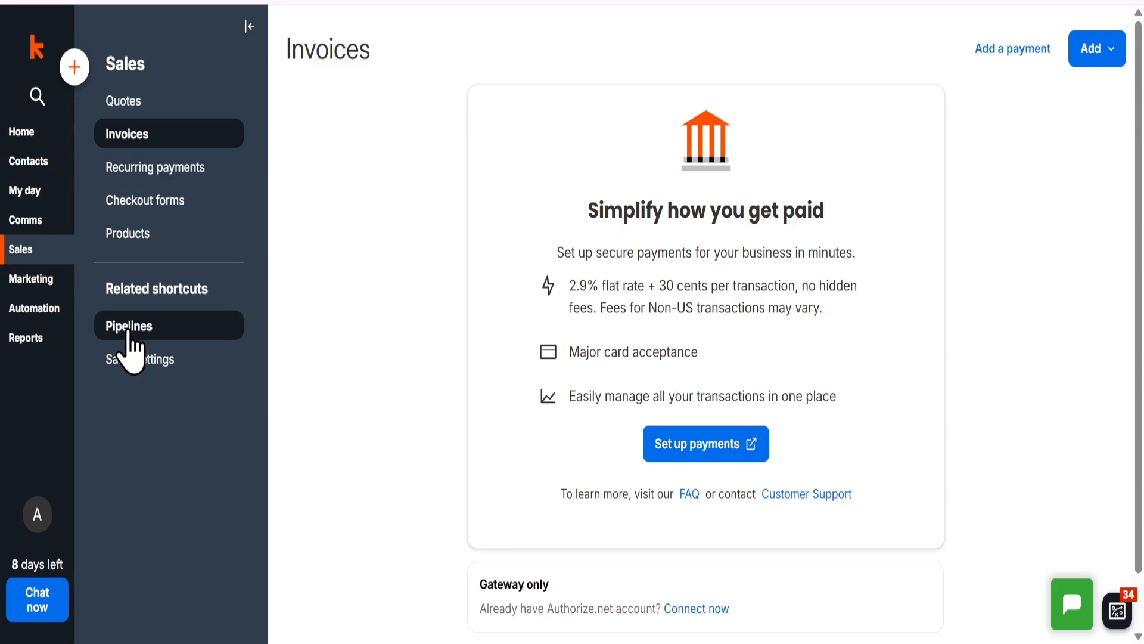
pyautogui.click(128, 328)
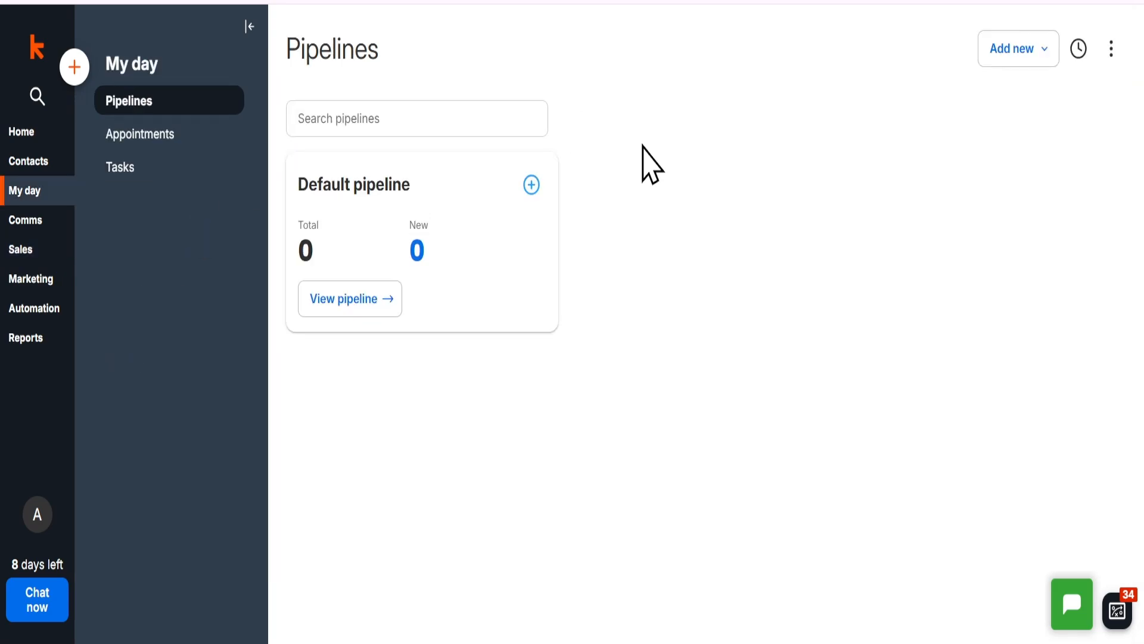
pyautogui.click(1011, 52)
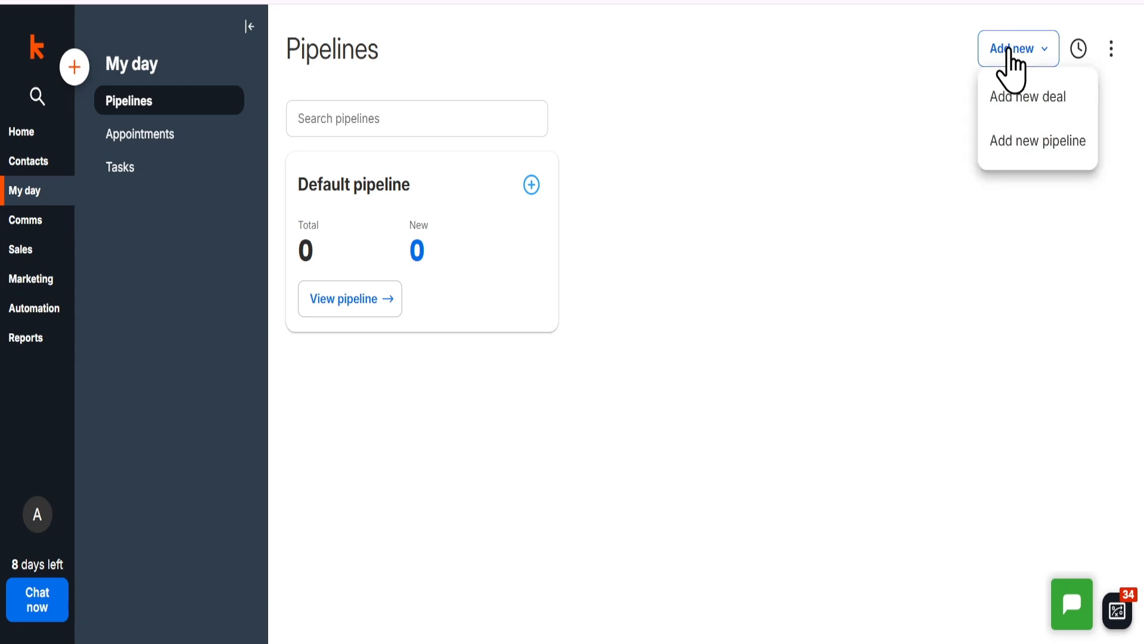
pyautogui.click(1023, 152)
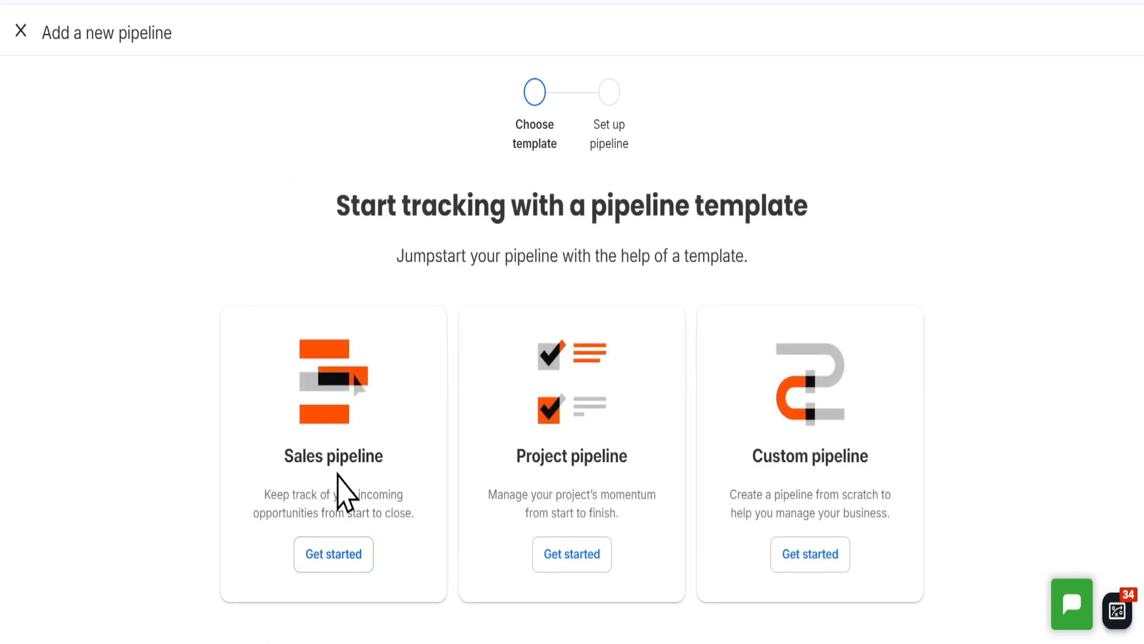
pyautogui.click(337, 555)
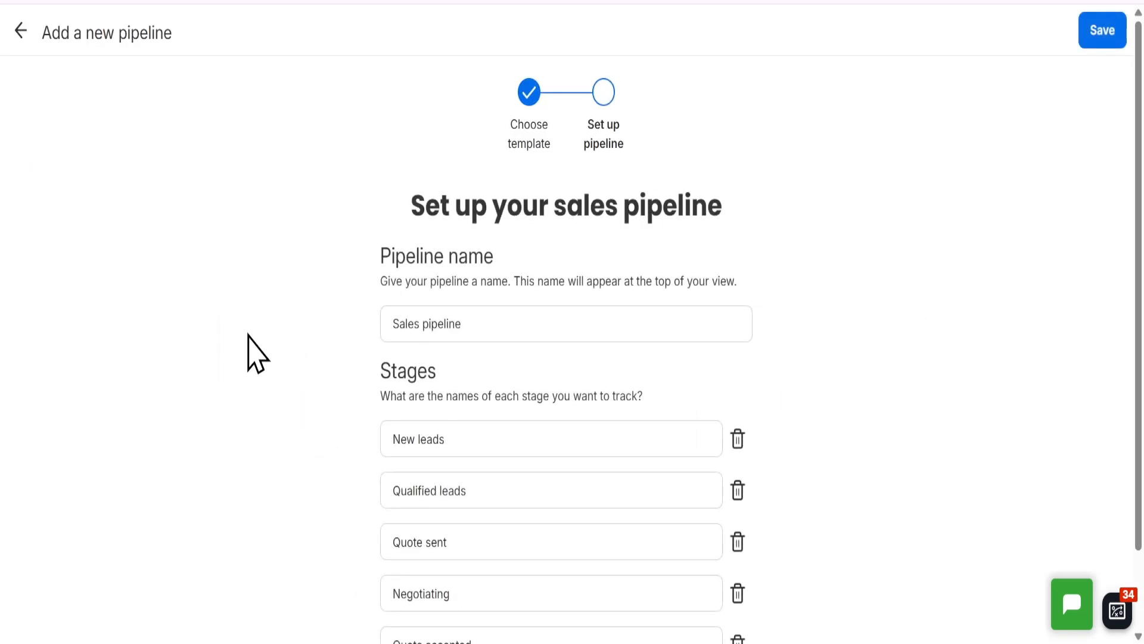
# Change the pipeline name to "Sales Pipeline" with a capital P in the second word
pyautogui.scroll(-3, 843, 296)
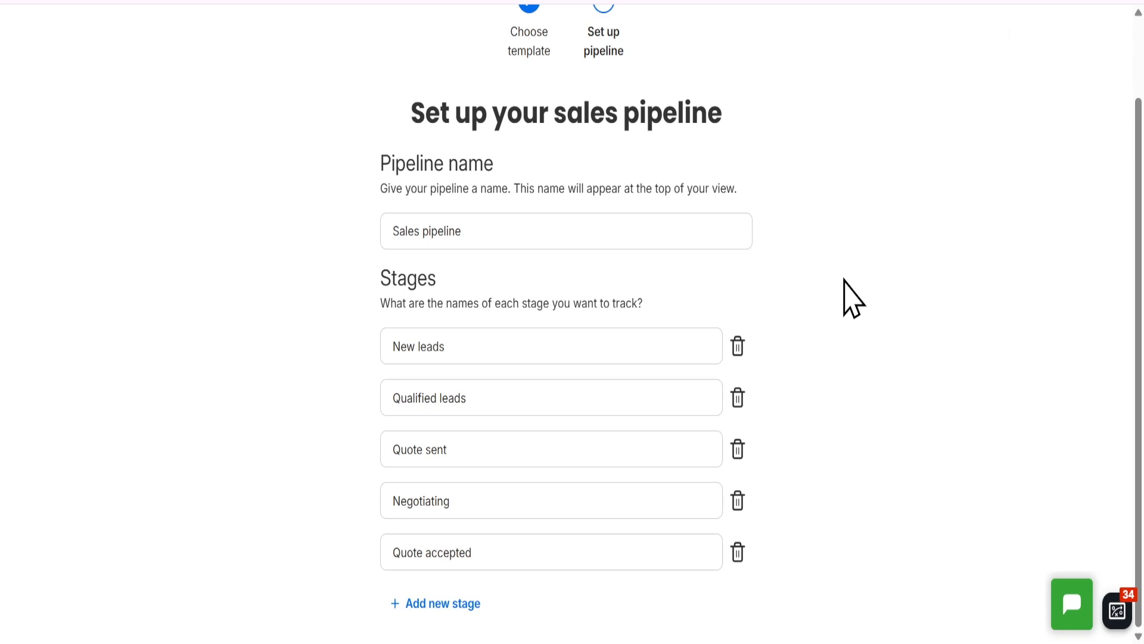
pyautogui.click(504, 351)
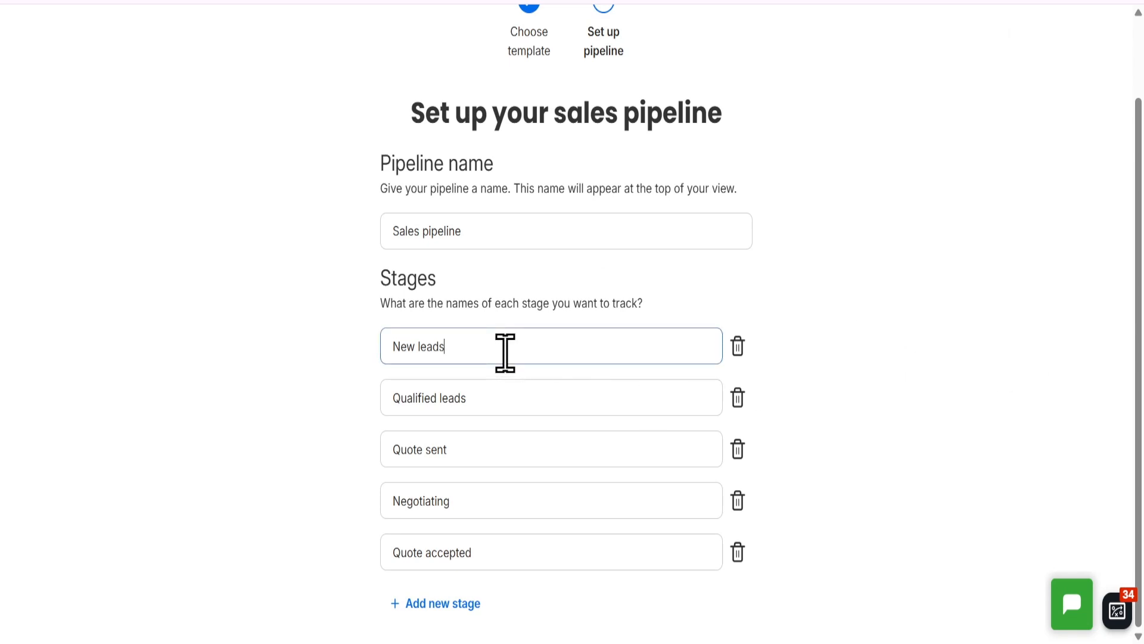
pyautogui.click(534, 238)
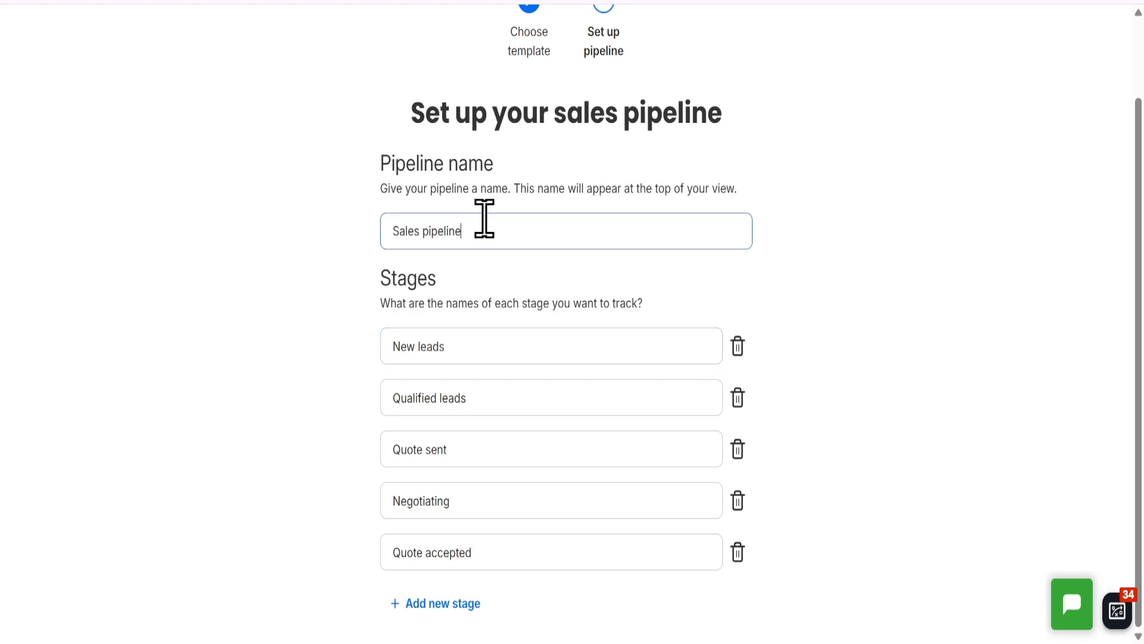
pyautogui.click(423, 227)
pyautogui.press('Delete')
pyautogui.press('Delete')
pyautogui.write('P')
pyautogui.press('Delete')
pyautogui.write('p')
pyautogui.press('BackSpace')
pyautogui.write('ip')
pyautogui.click(913, 276)
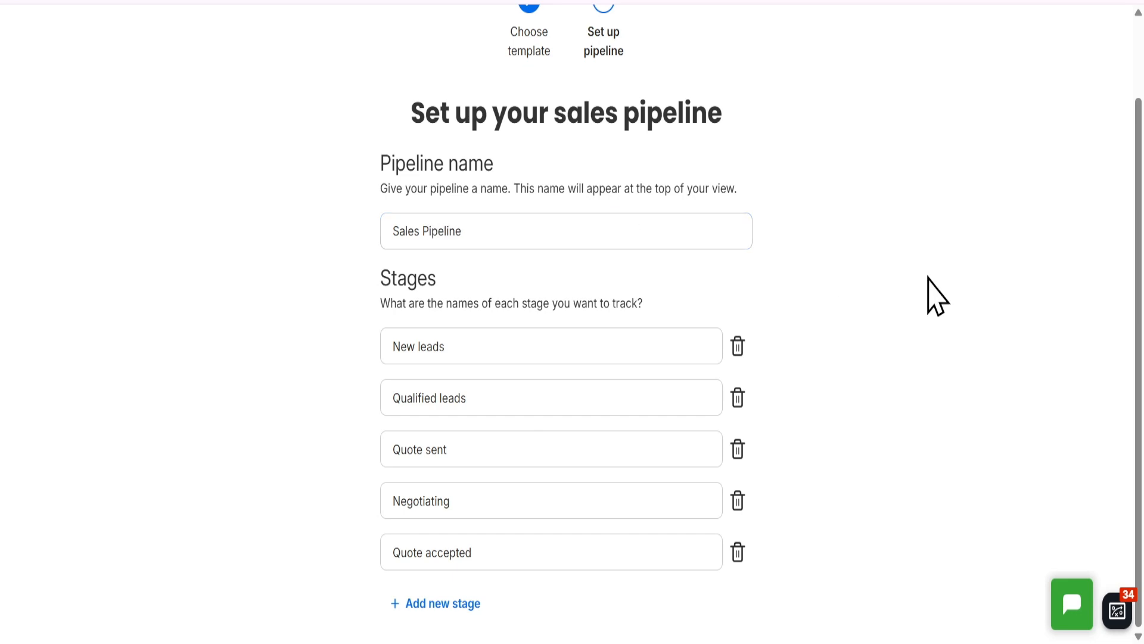
pyautogui.click(557, 396)
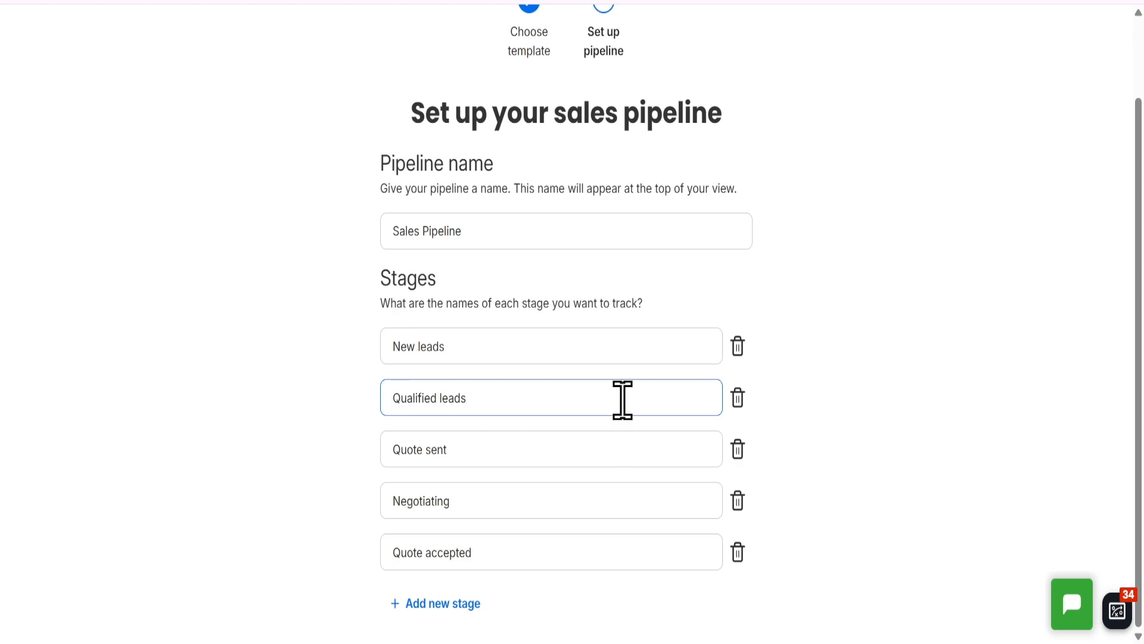
pyautogui.click(618, 450)
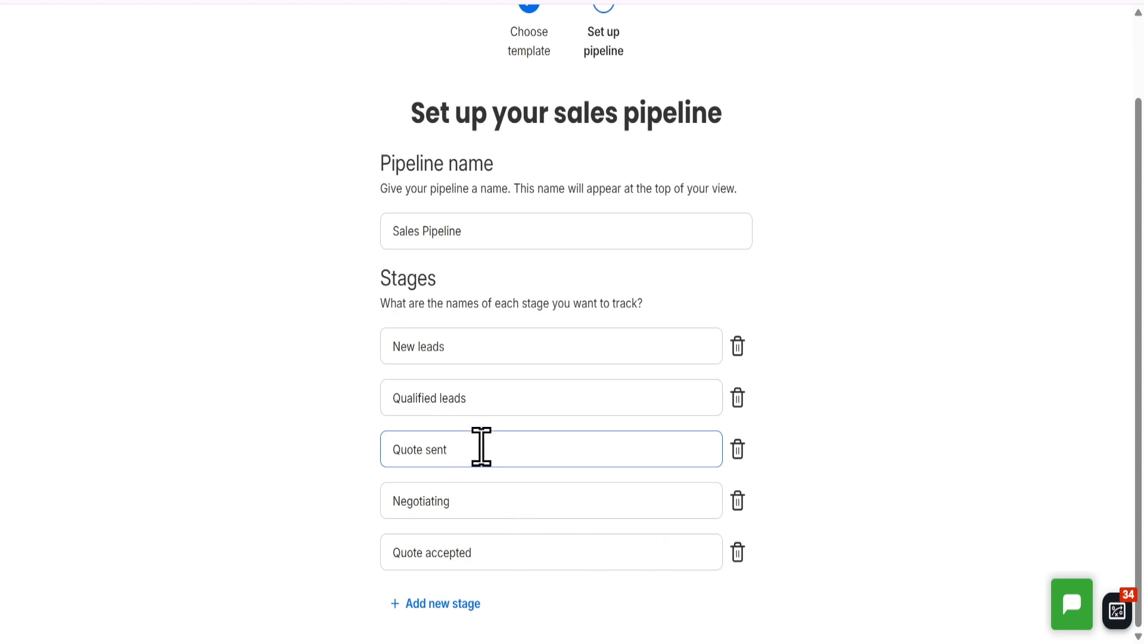
pyautogui.click(489, 501)
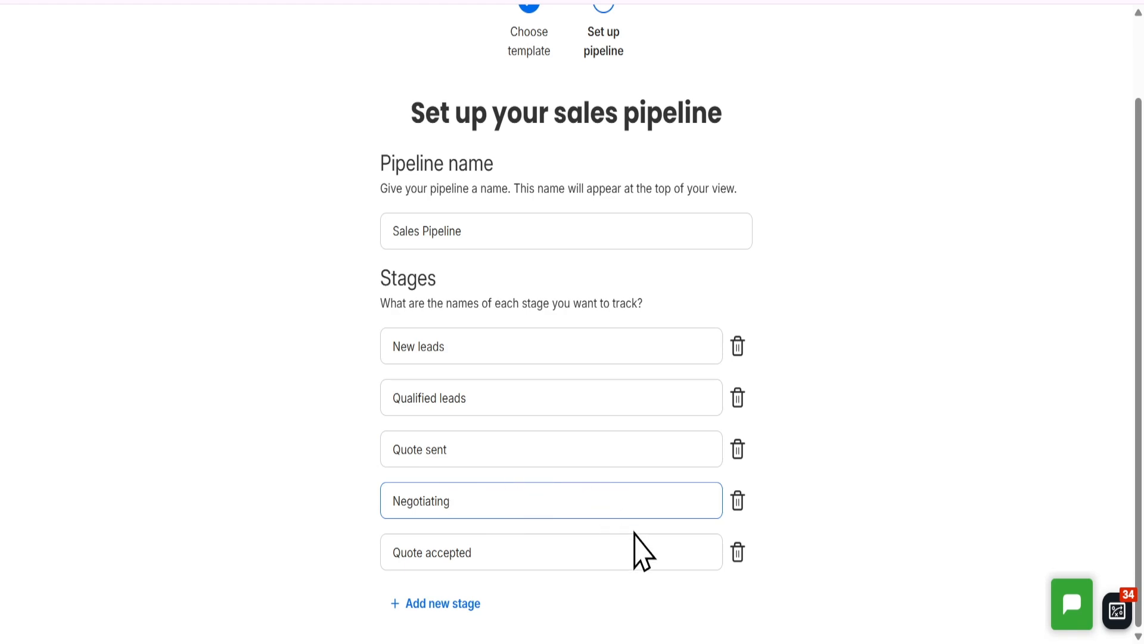
pyautogui.click(541, 554)
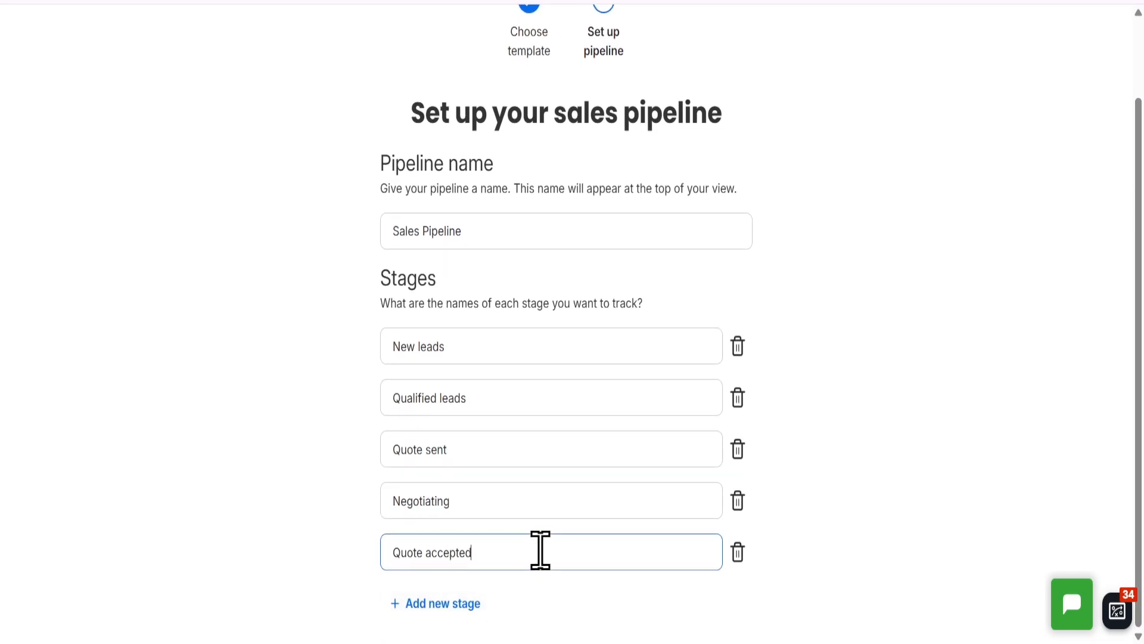
# Add a stage after Quote accepted and name it "Closed Won"
pyautogui.click(457, 620)
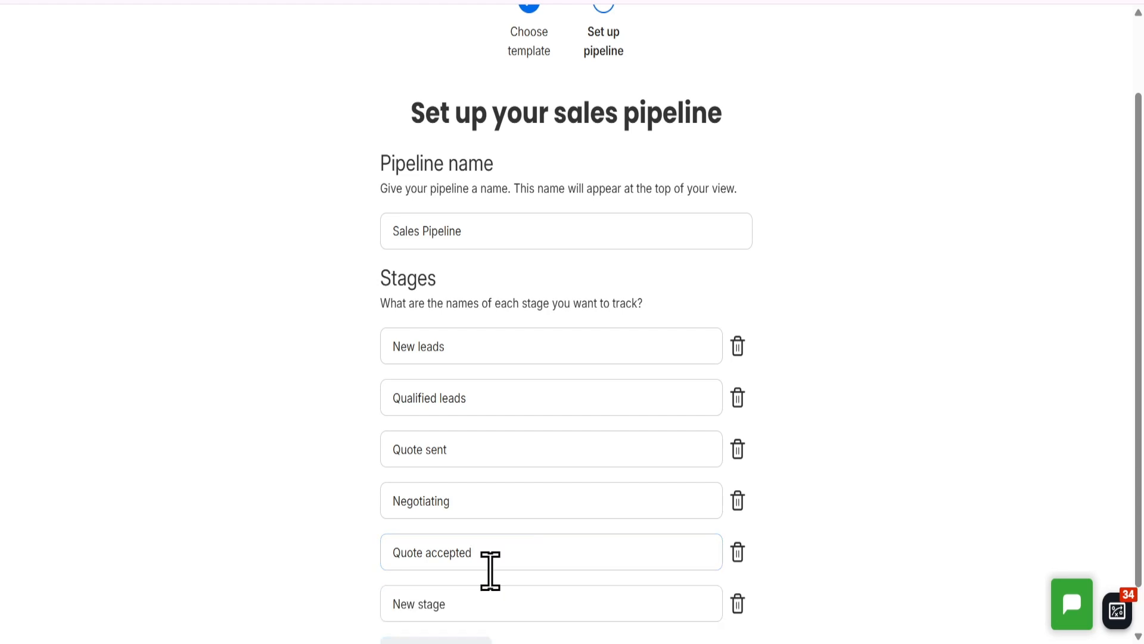
pyautogui.scroll(-1, 793, 560)
pyautogui.click(557, 547)
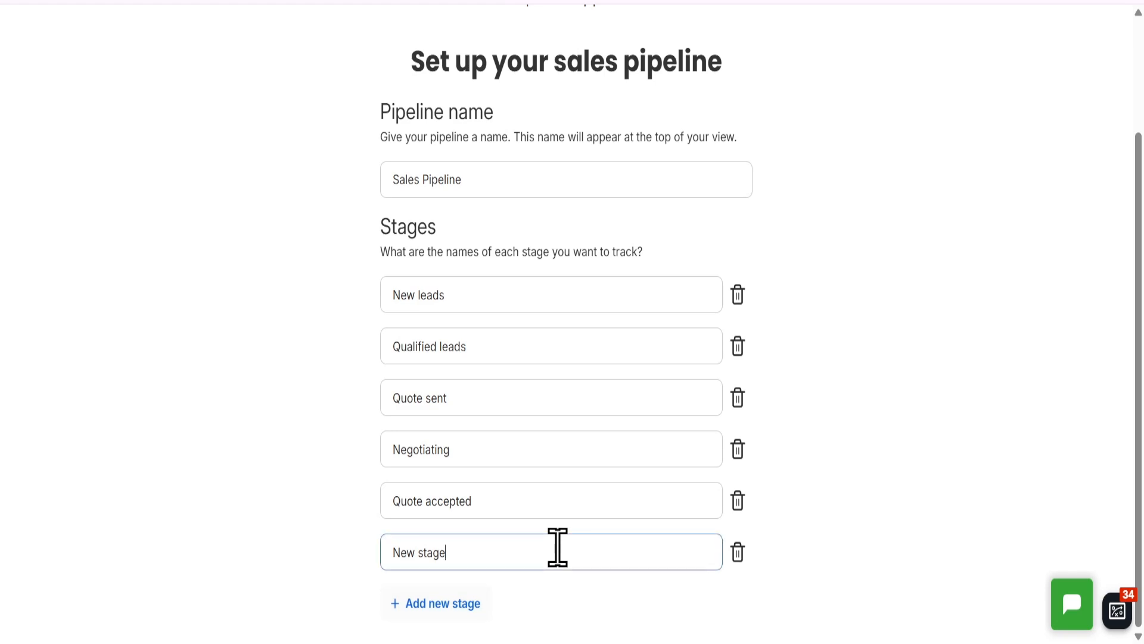
pyautogui.hotkey('ctrl', 'a')
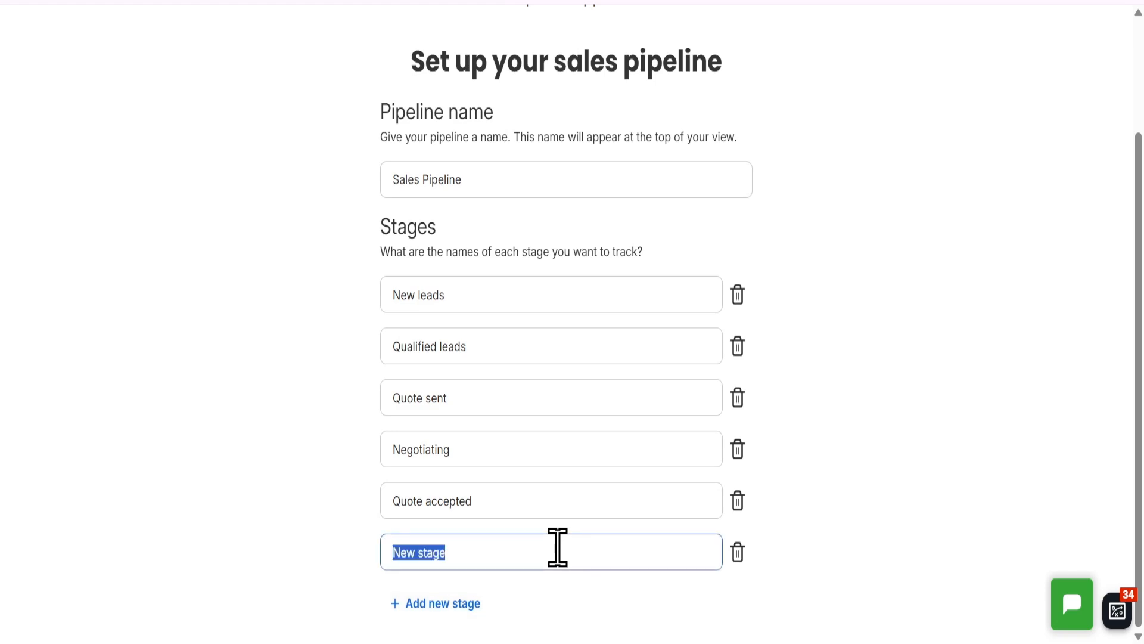
pyautogui.write('Closed Won')
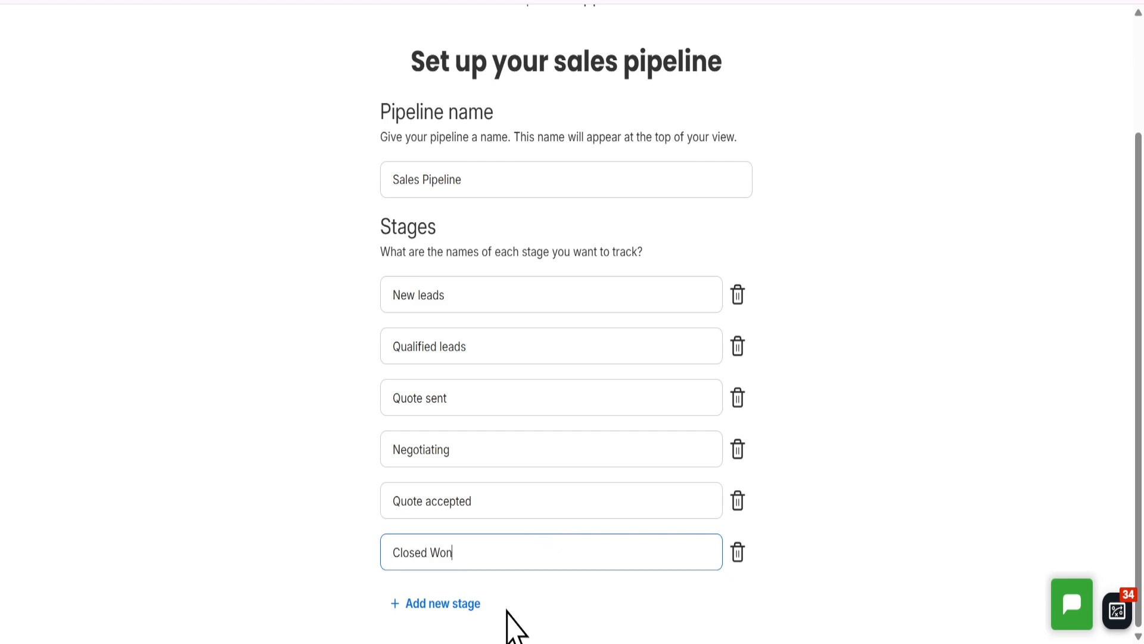
# Add another stage after Closed Won and name it "Closed Lost"
pyautogui.click(461, 603)
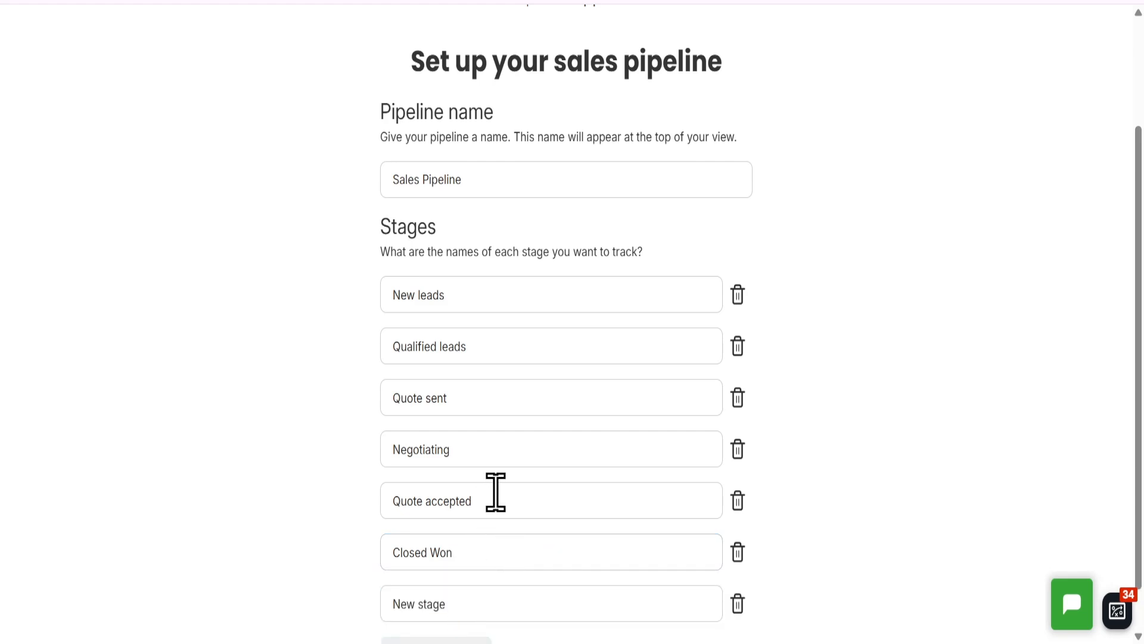
pyautogui.scroll(-1, 516, 528)
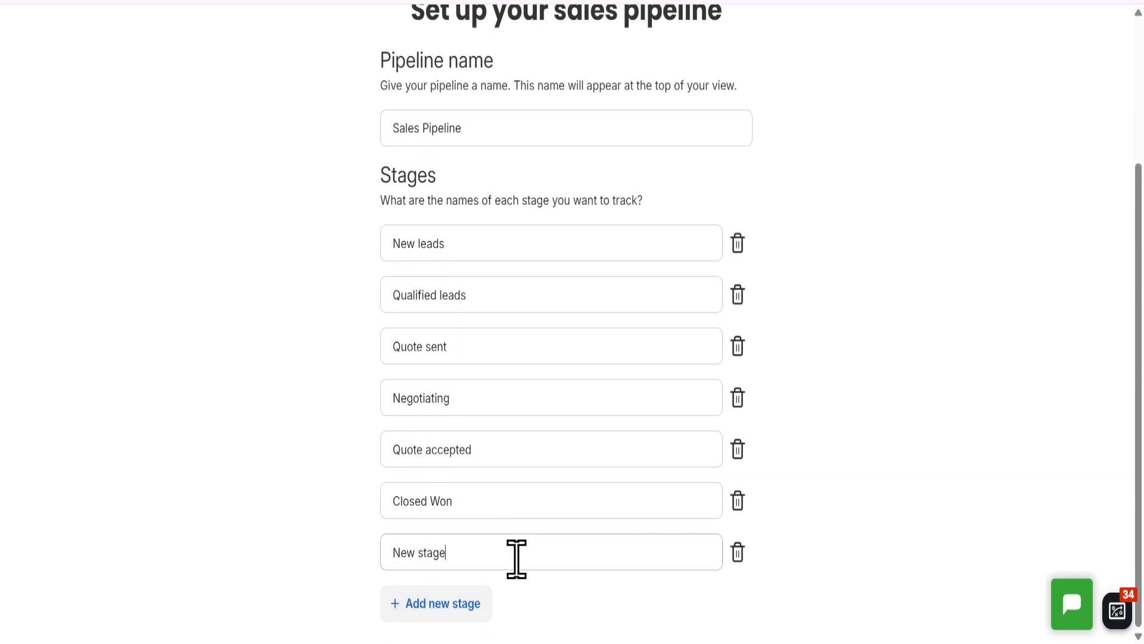
pyautogui.click(516, 557)
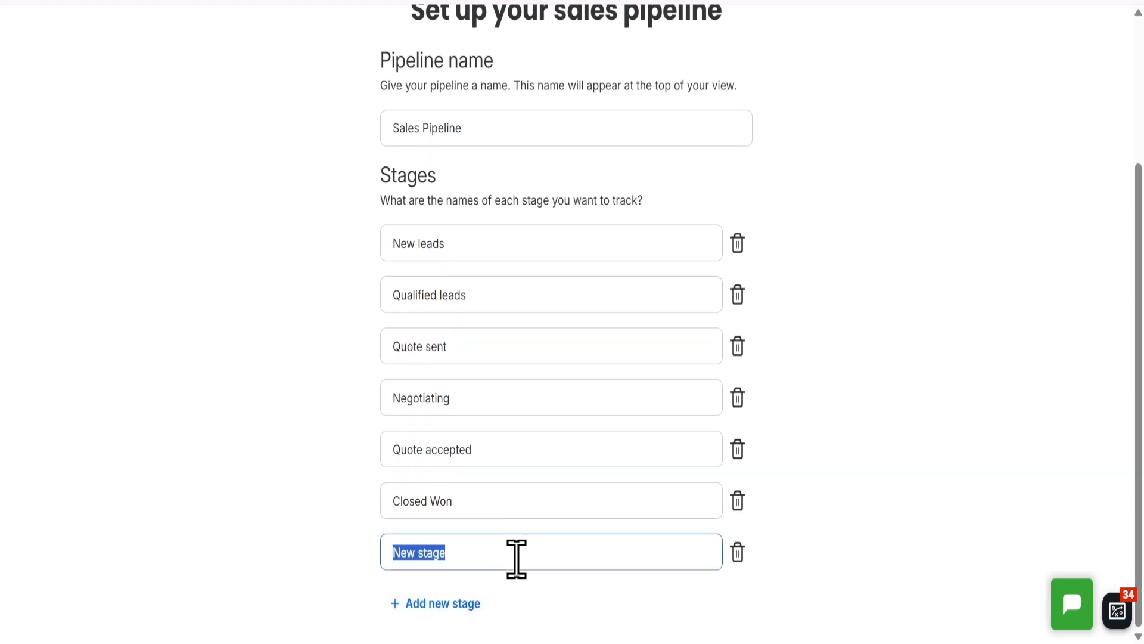
pyautogui.write('Closed Lost')
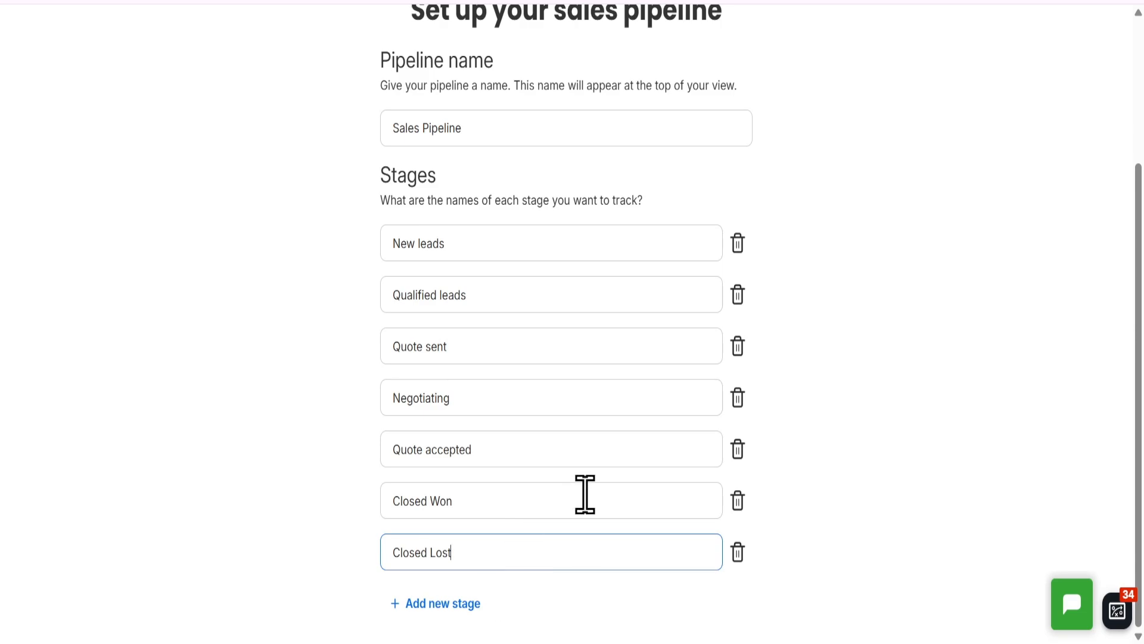
# Check the completed list of stages and save the new pipeline
pyautogui.scroll(3, 584, 494)
pyautogui.scroll(-3, 584, 494)
pyautogui.click(924, 396)
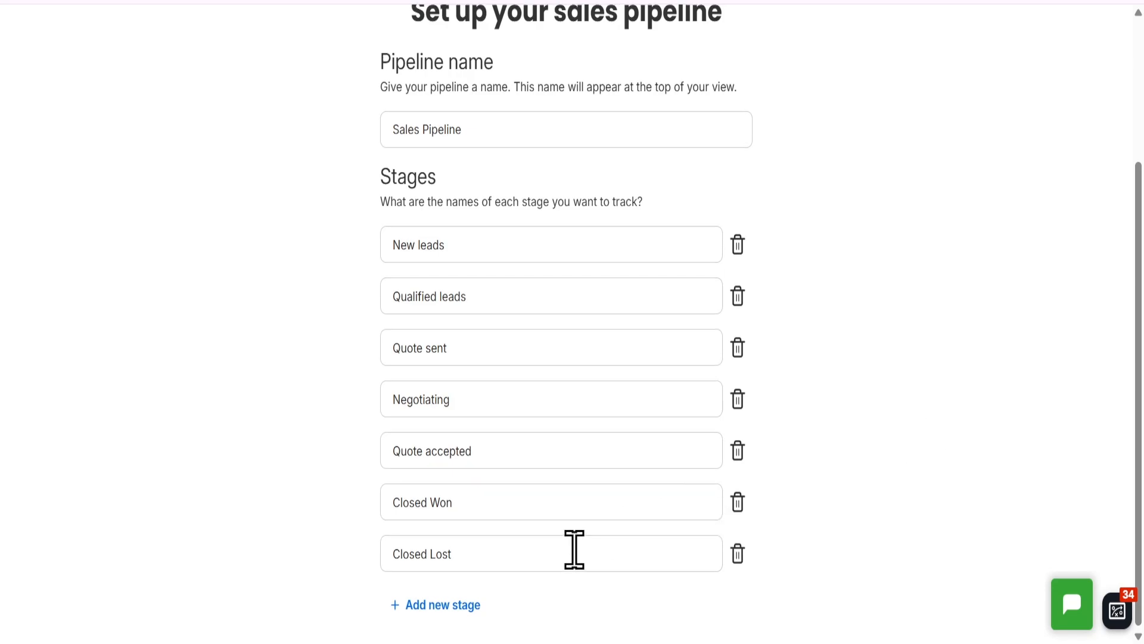
pyautogui.scroll(3, 1073, 417)
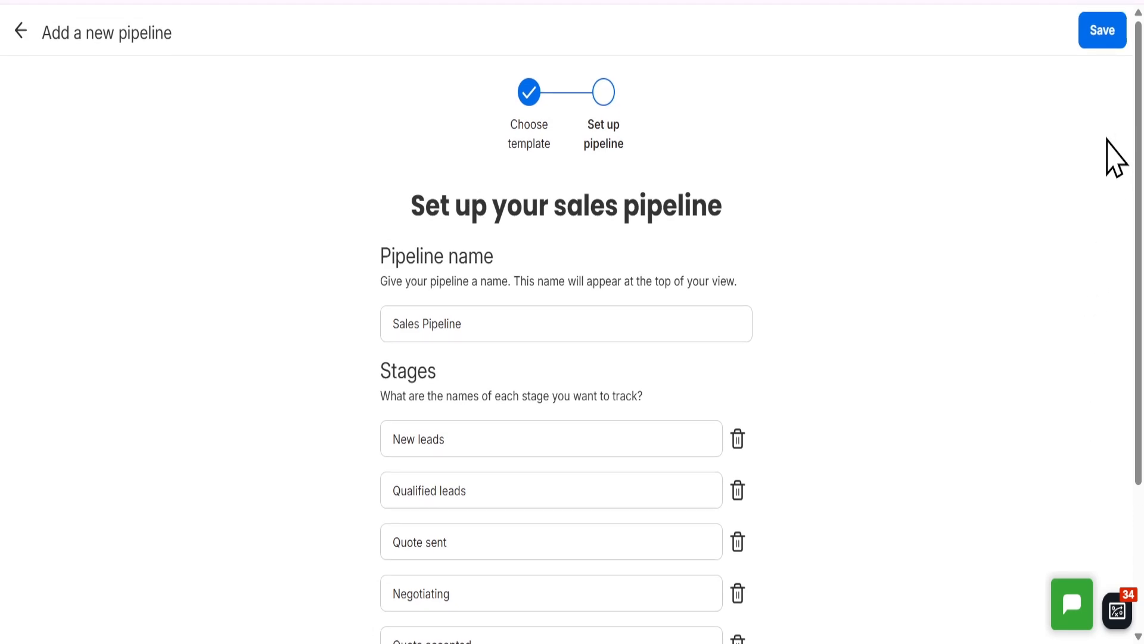
pyautogui.click(1109, 33)
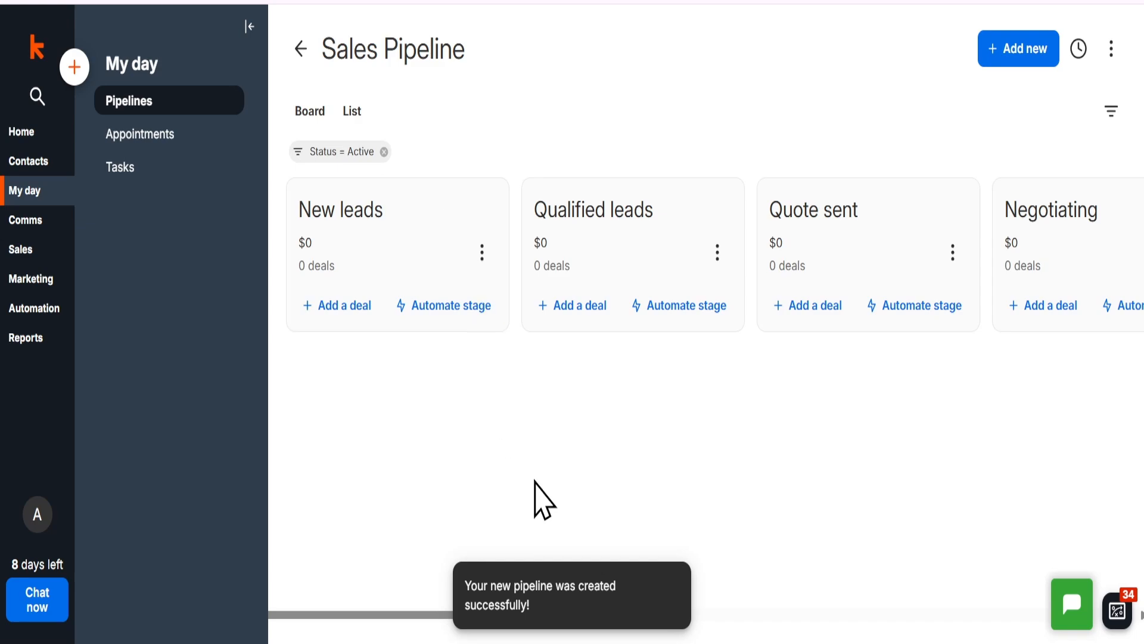
# Review the stage columns across the Sales Pipeline board, from New leads to Closed Lost
pyautogui.hscroll(6, 542, 498)
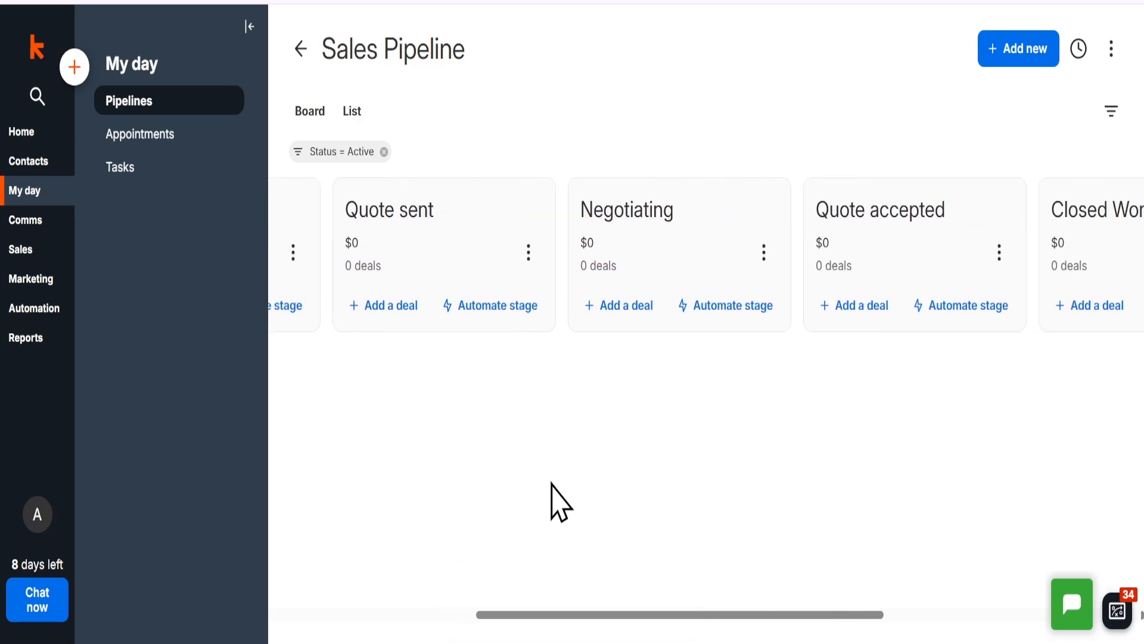
pyautogui.hscroll(4, 552, 484)
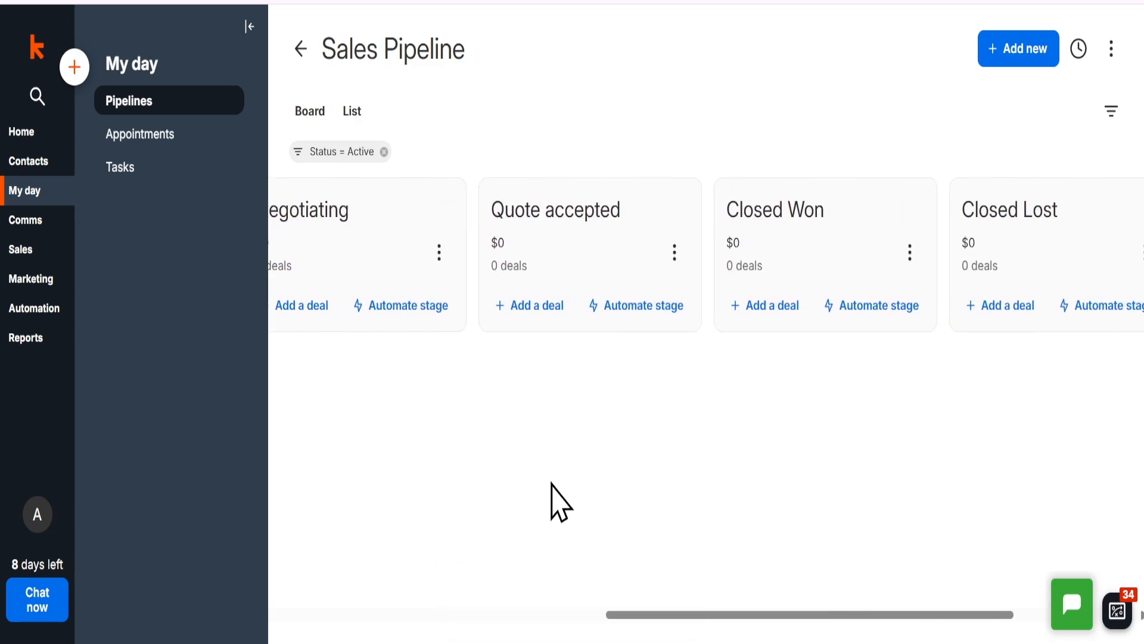
pyautogui.hscroll(1, 551, 484)
pyautogui.hscroll(-3, 551, 484)
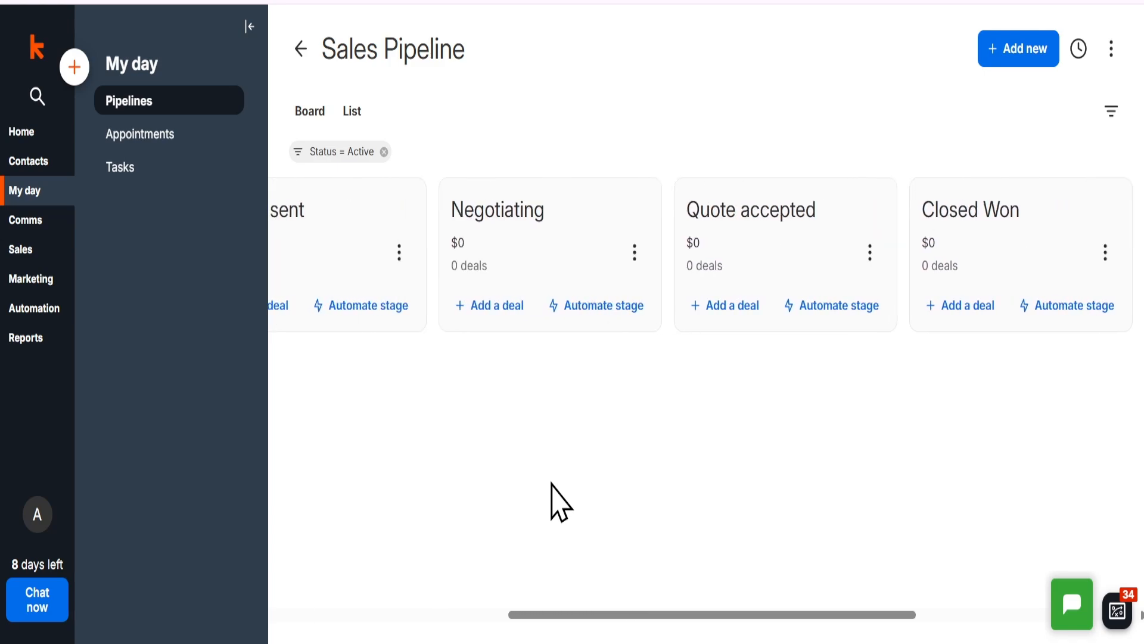
pyautogui.hscroll(-10, 551, 484)
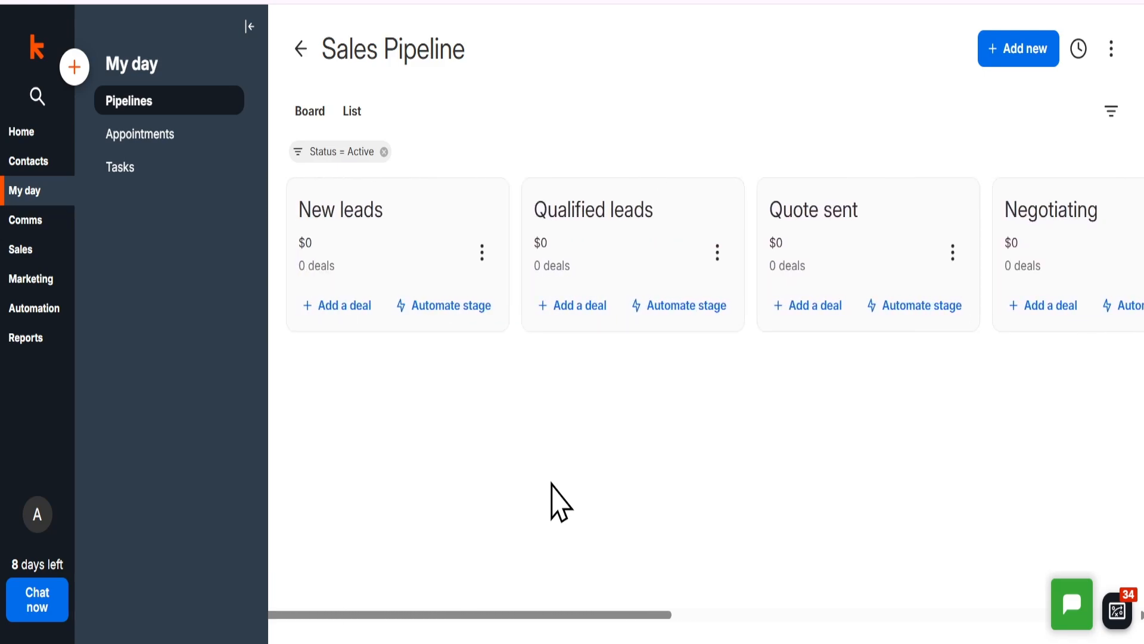